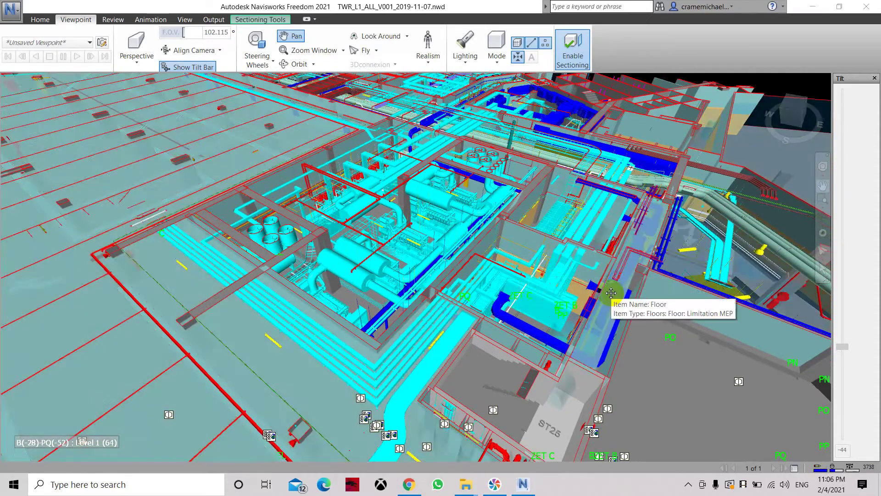
Step: Pan the model view sideways and show the saved viewpoints list from the Viewpoint tab
drag(611, 293, 537, 297)
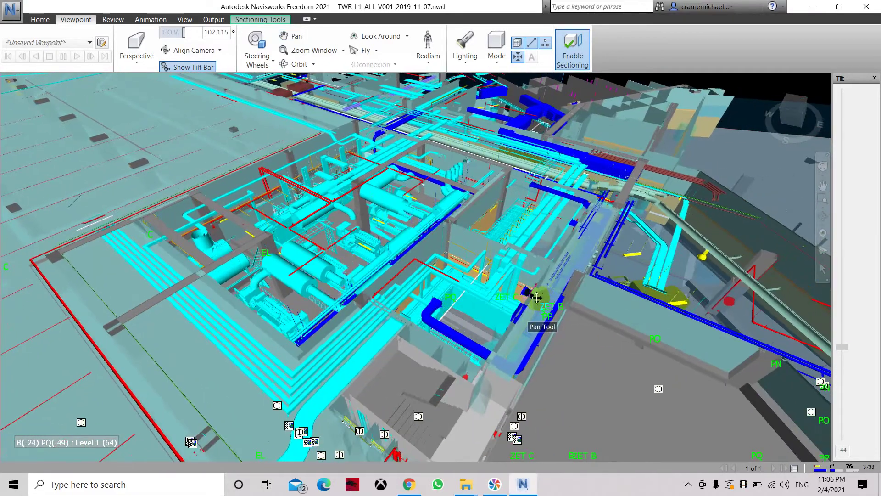
click(40, 19)
click(68, 21)
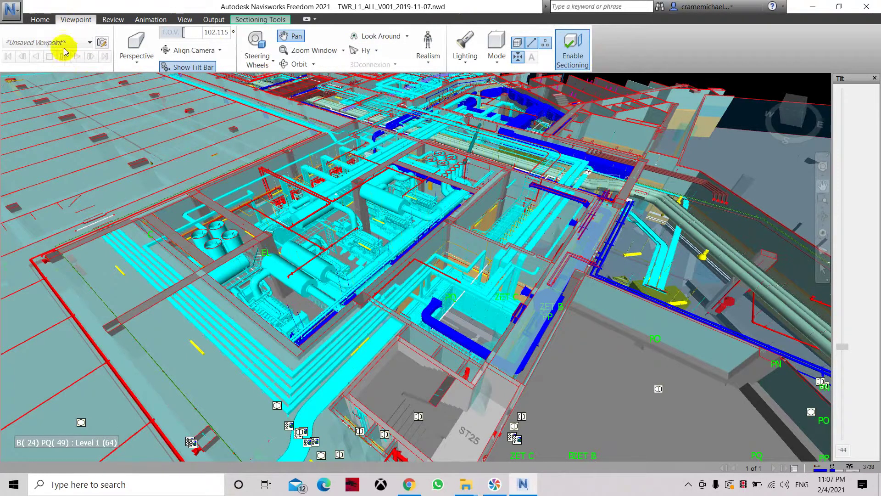
click(76, 42)
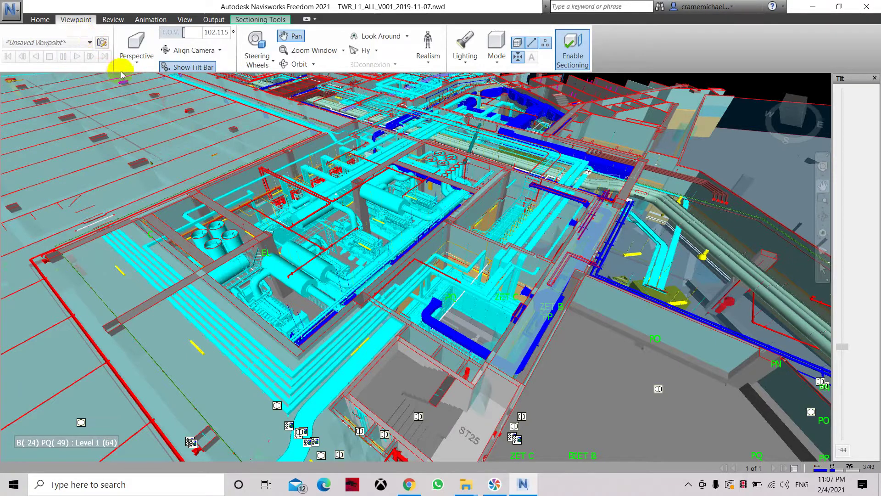
click(91, 43)
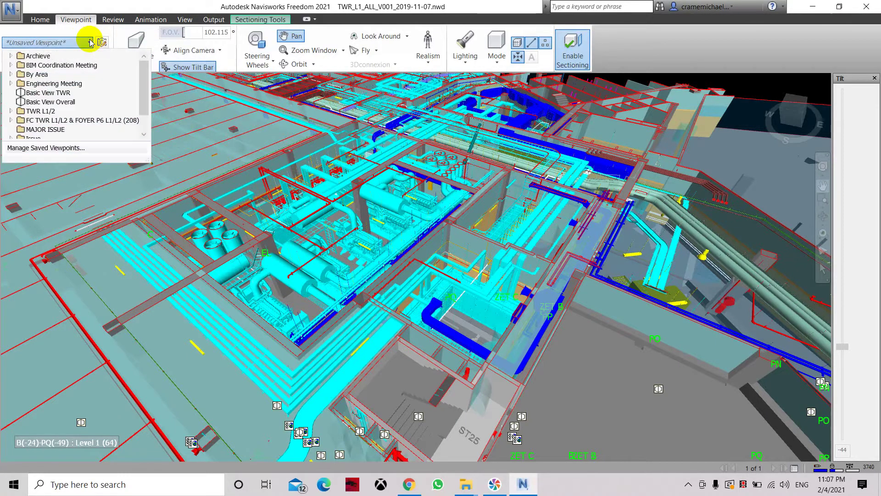
Step: Open Manage Saved Viewpoints and add a copy of '1.0Core Wall 5 electrical opening'
click(51, 147)
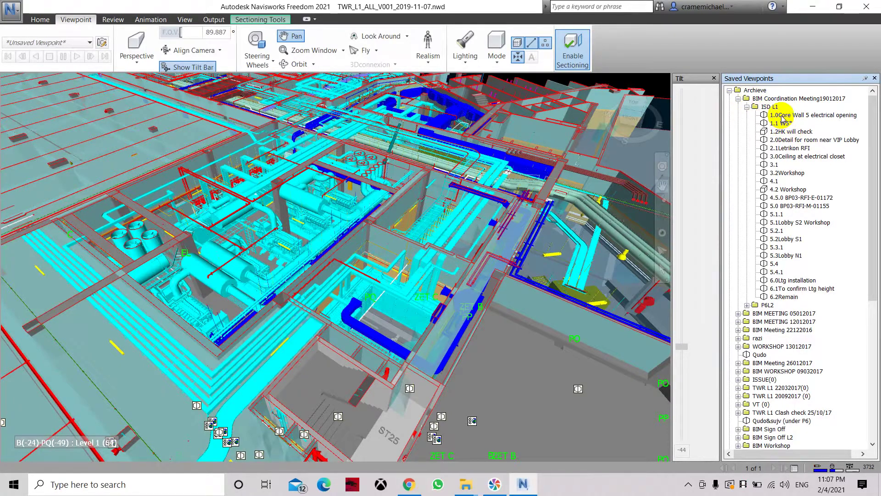
right_click(775, 117)
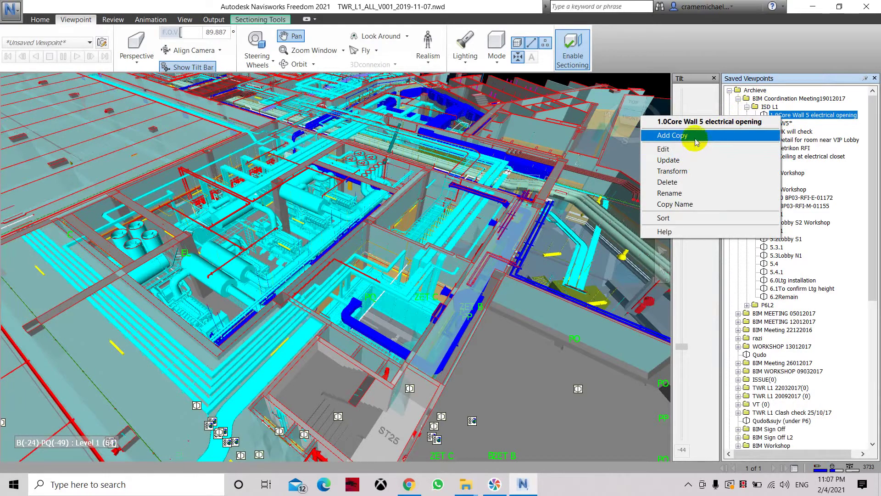
click(716, 135)
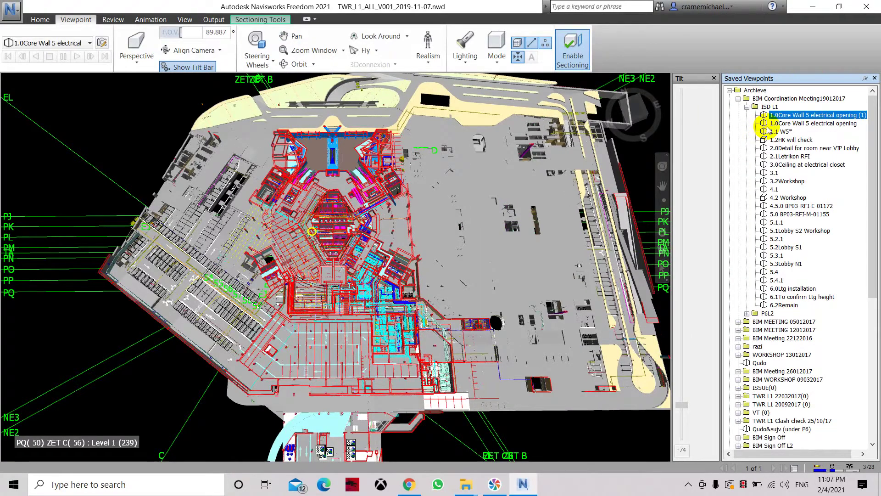
right_click(800, 117)
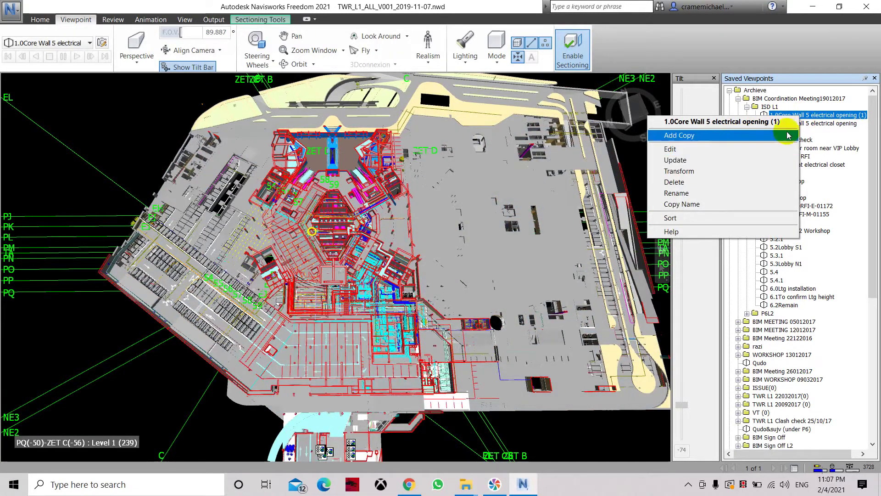
Step: Transform the copied viewpoint with 0.000 offsets on X, Y and Z, then clear the selection
click(596, 246)
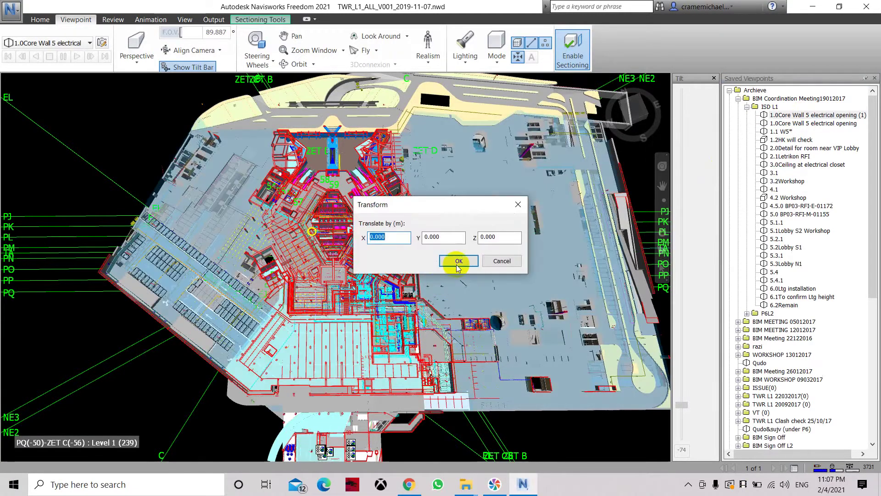
click(455, 261)
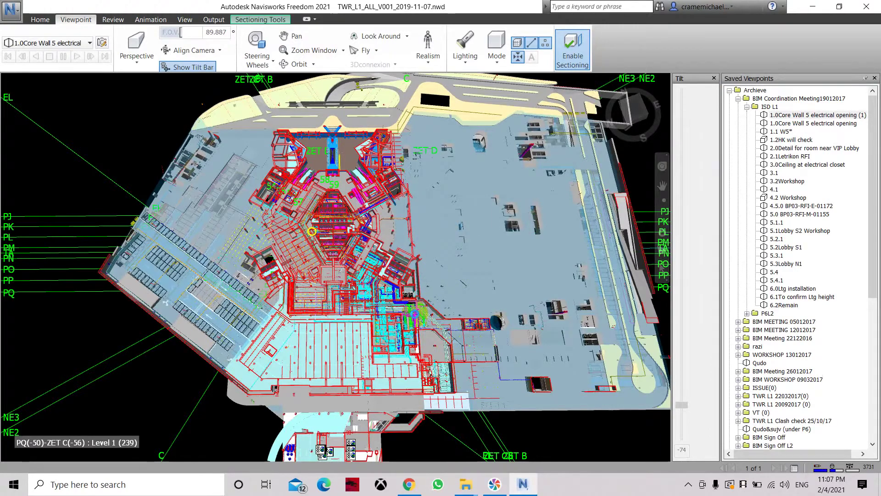
key(Escape)
Step: Zoom into the model with the mouse wheel
scroll(415, 314, up, 3)
scroll(409, 330, up, 2)
scroll(400, 349, up, 2)
scroll(391, 366, up, 2)
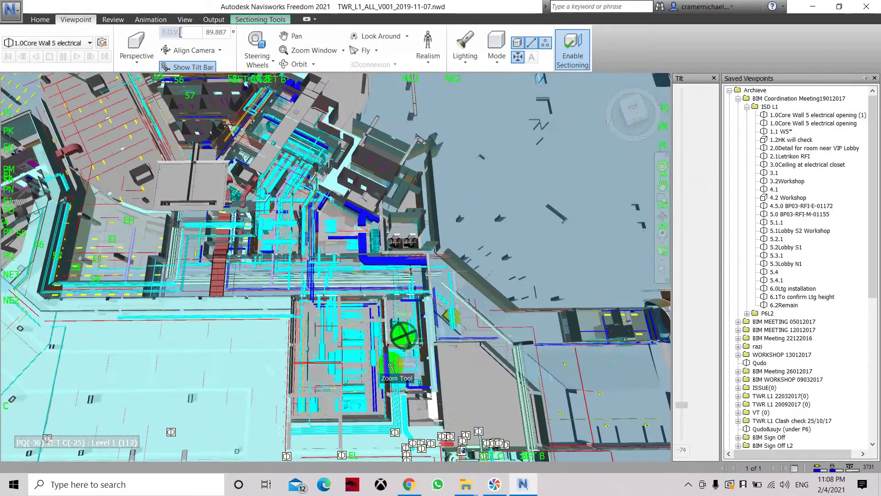